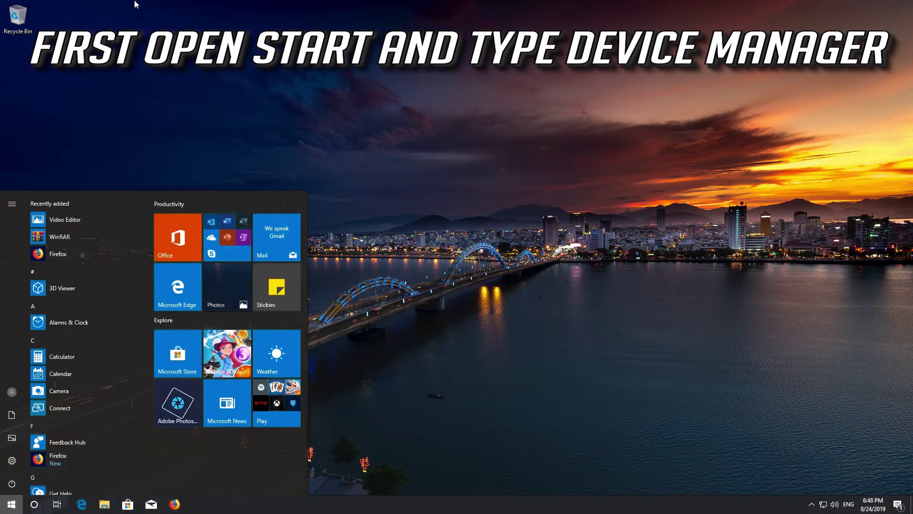
type("device man")
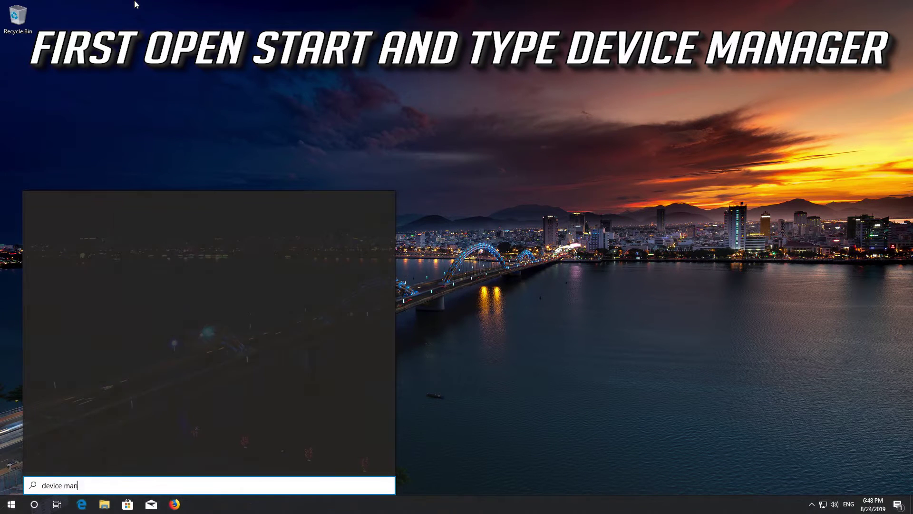
type("ager")
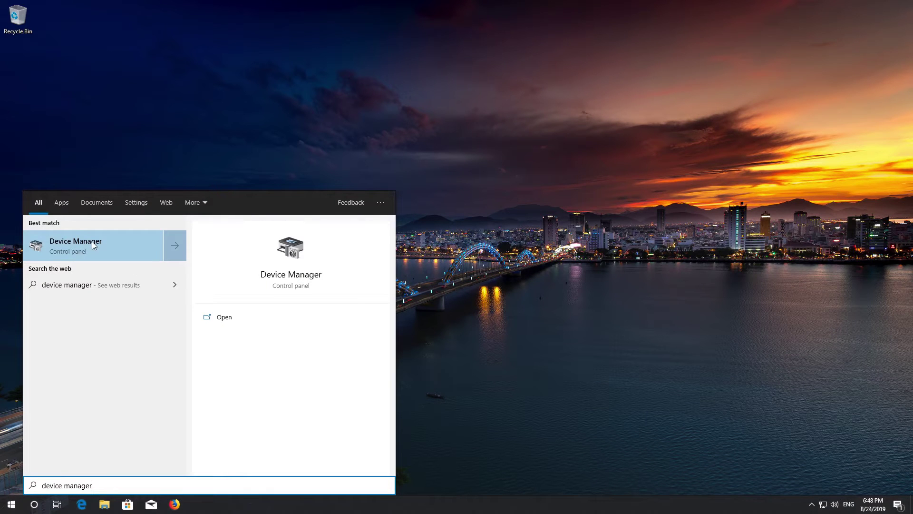
Launch Device Manager from the Start menu search results.
left_click(92, 241)
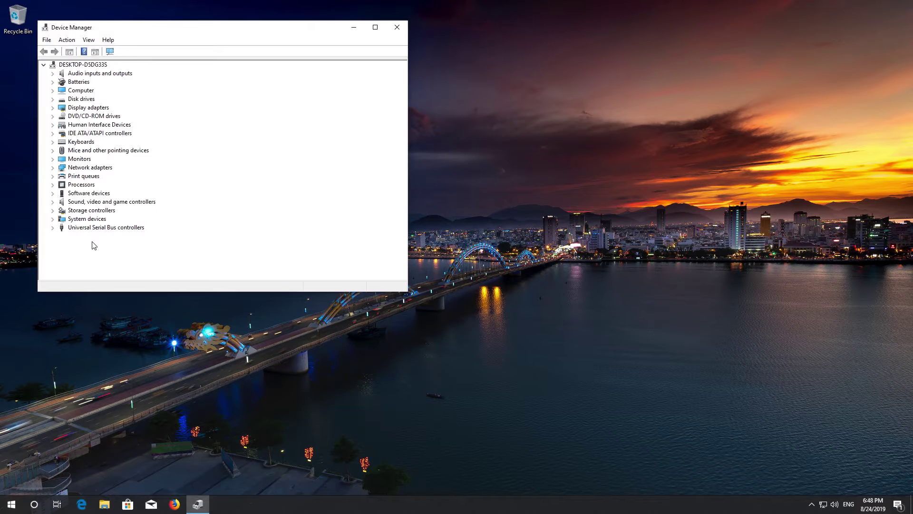
Centre the Device Manager window and show the High Definition Audio Device's context menu under Sound, video and game controllers.
left_click_drag(198, 34, 410, 88)
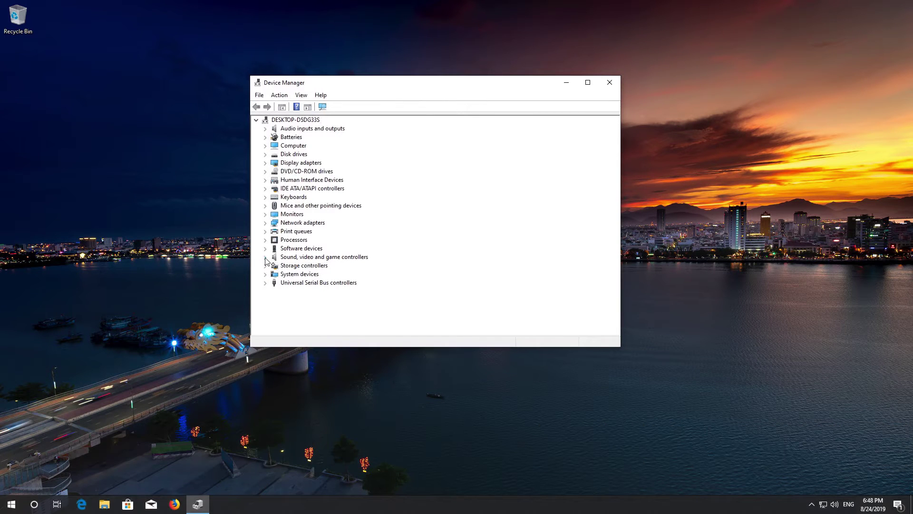
left_click(266, 257)
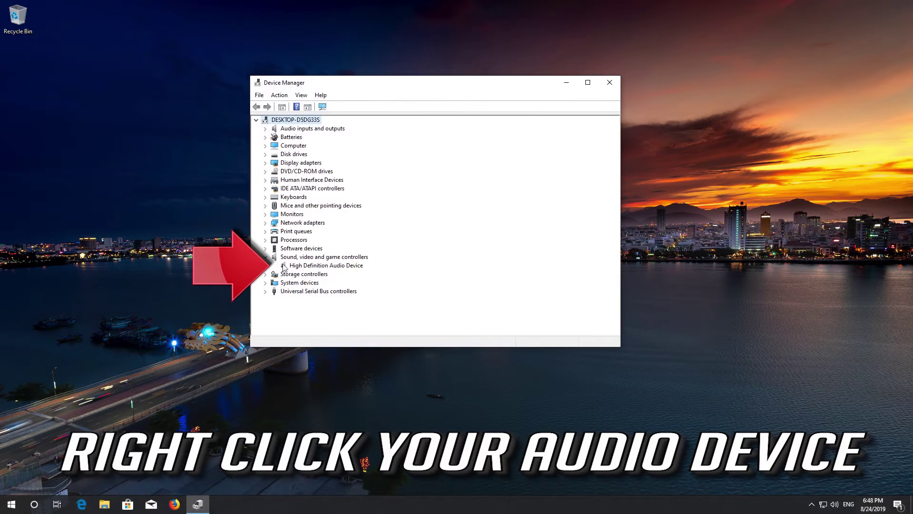
left_click(285, 266)
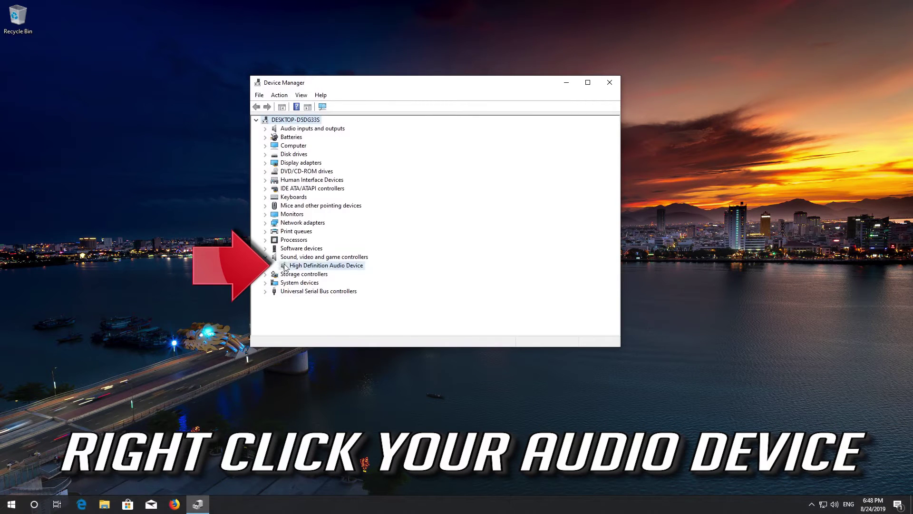
right_click(327, 267)
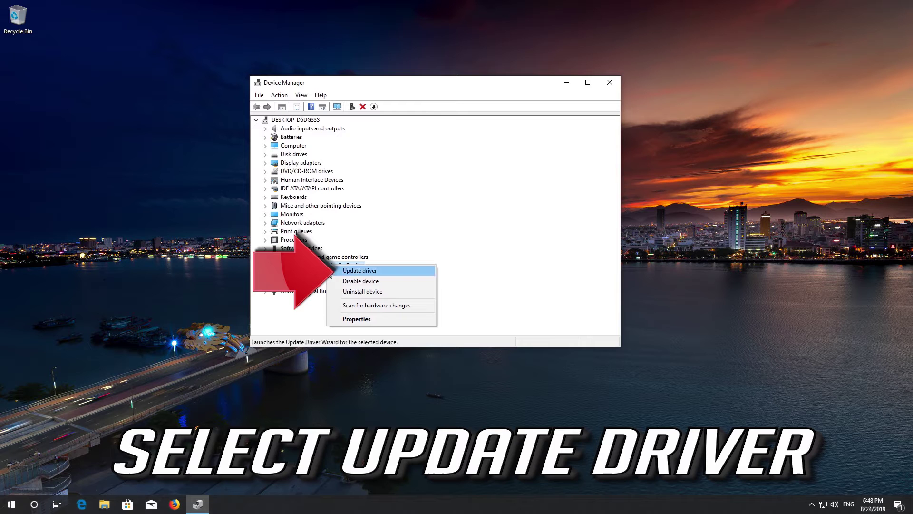
Search automatically and through Windows Update for a newer High Definition Audio Device driver.
left_click(371, 273)
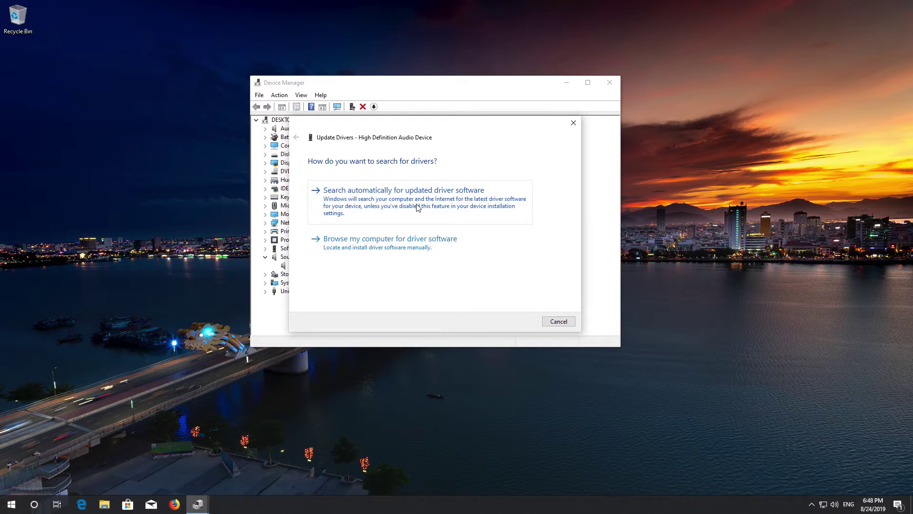
left_click(418, 208)
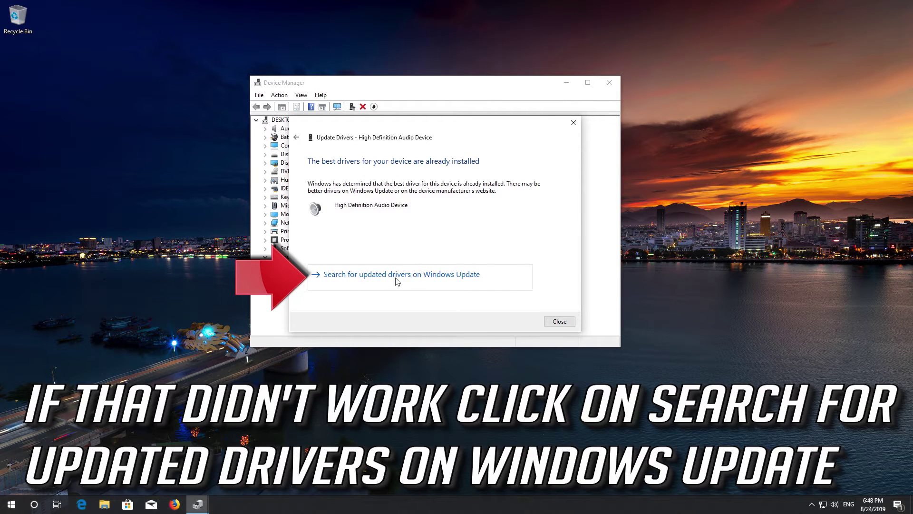
left_click(396, 278)
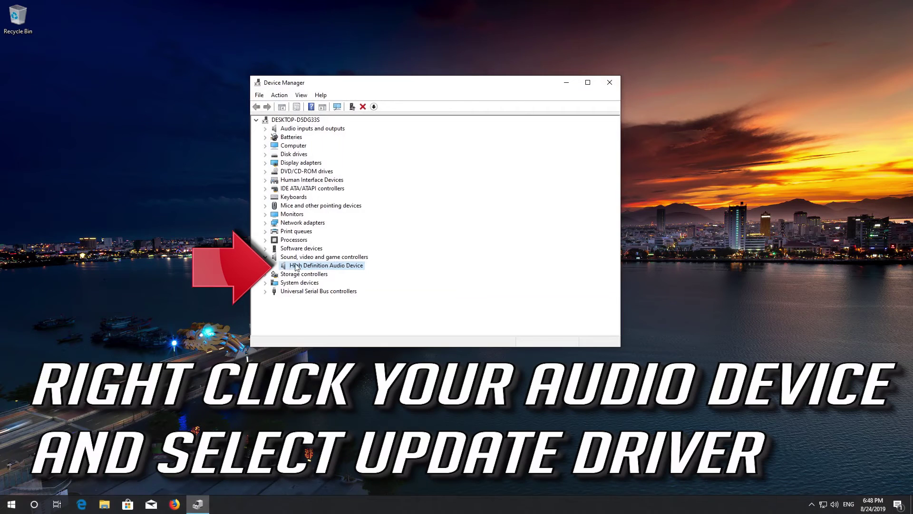
Reopen Update driver for the High Definition Audio Device to browse this computer for drivers.
right_click(304, 268)
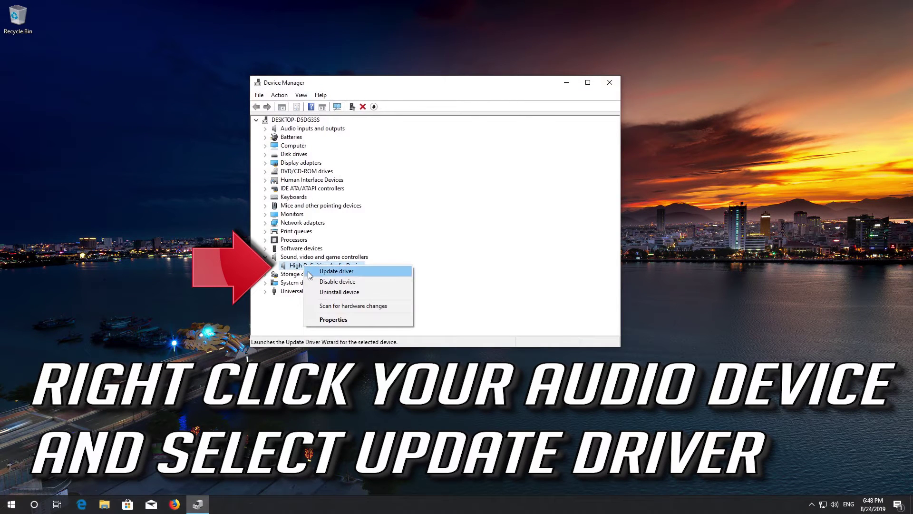
left_click(366, 270)
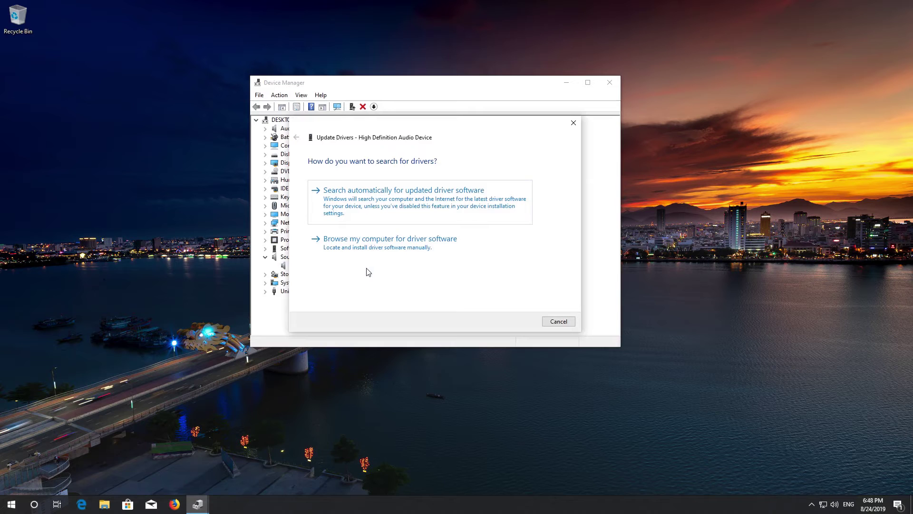
Install High Definition Audio Device from the computer's driver list, accepting the warning, then close Device Manager.
left_click(427, 244)
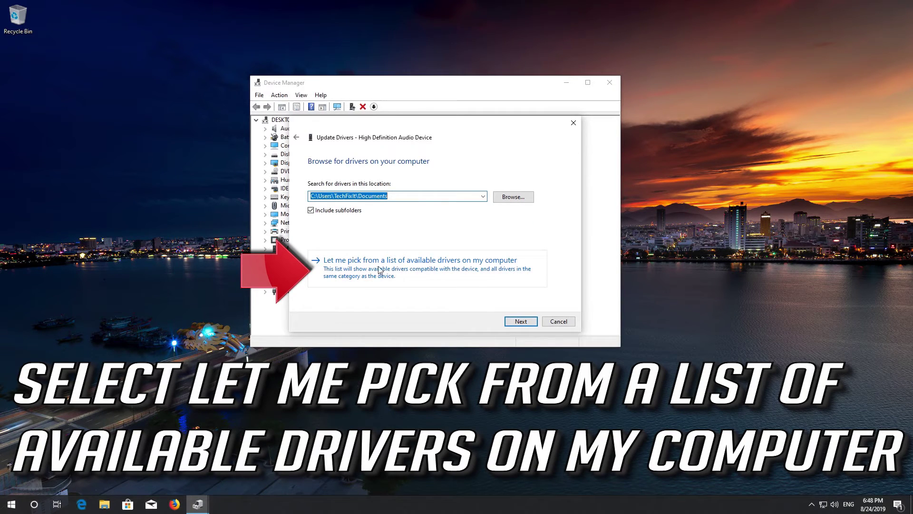
left_click(500, 271)
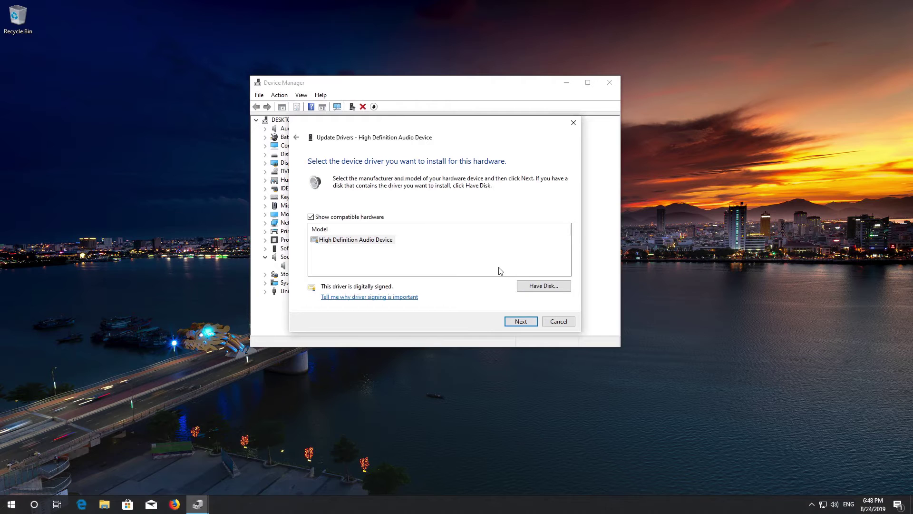
left_click(324, 242)
left_click(516, 323)
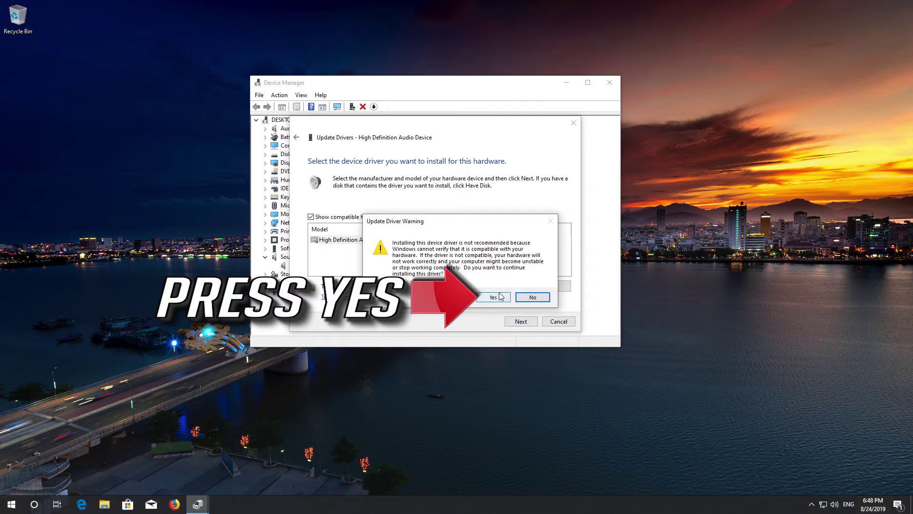
left_click(501, 297)
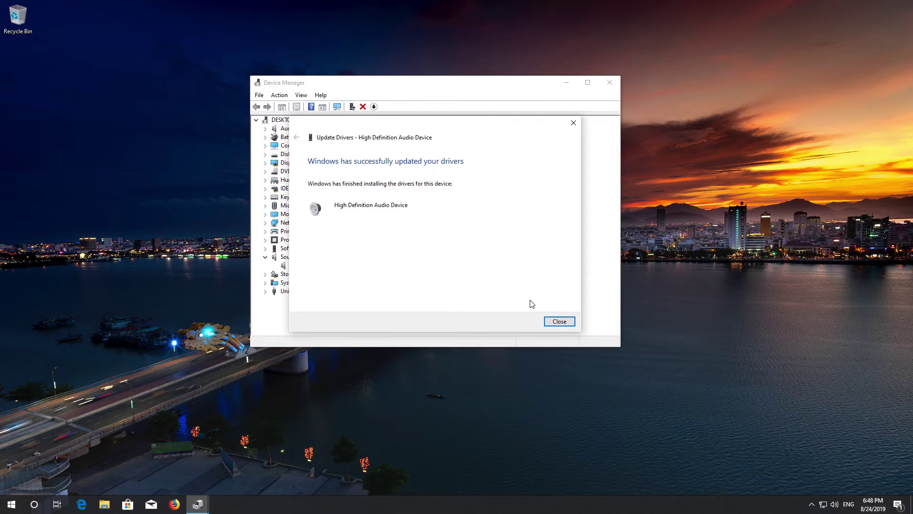
left_click(556, 322)
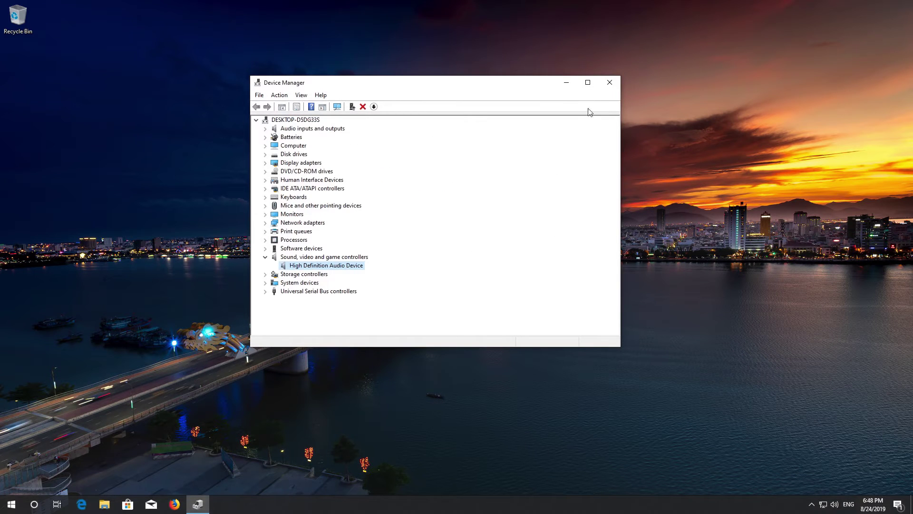
left_click(609, 82)
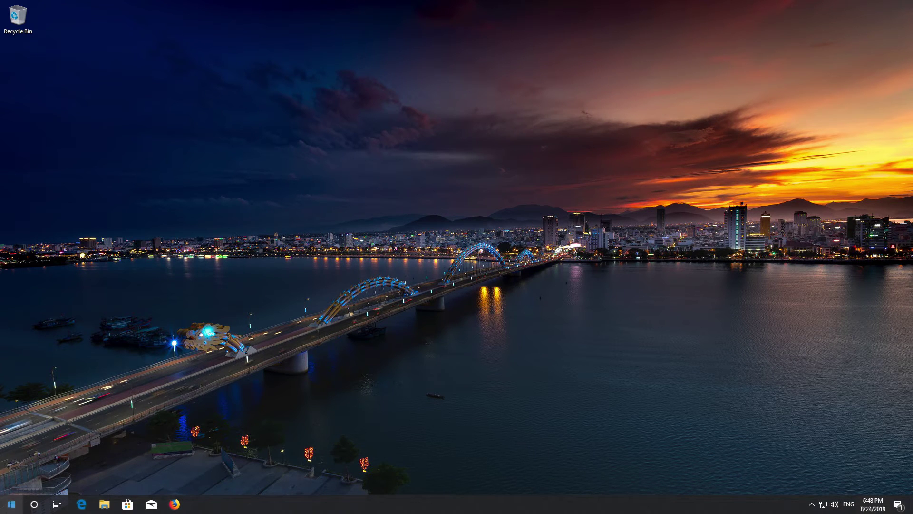
Open the Start menu to search for Device Manager again.
left_click(11, 504)
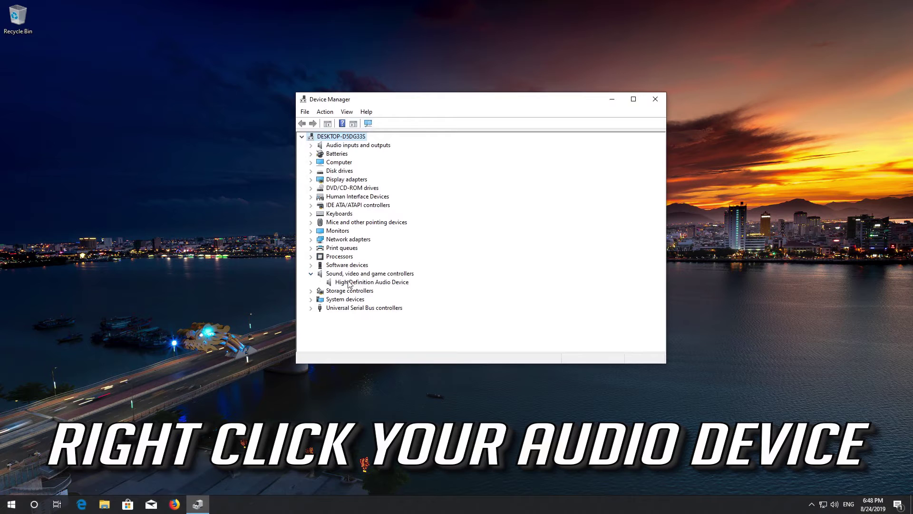
Uninstall the High Definition Audio Device, then scan for hardware changes twice to restore audio devices.
left_click(353, 281)
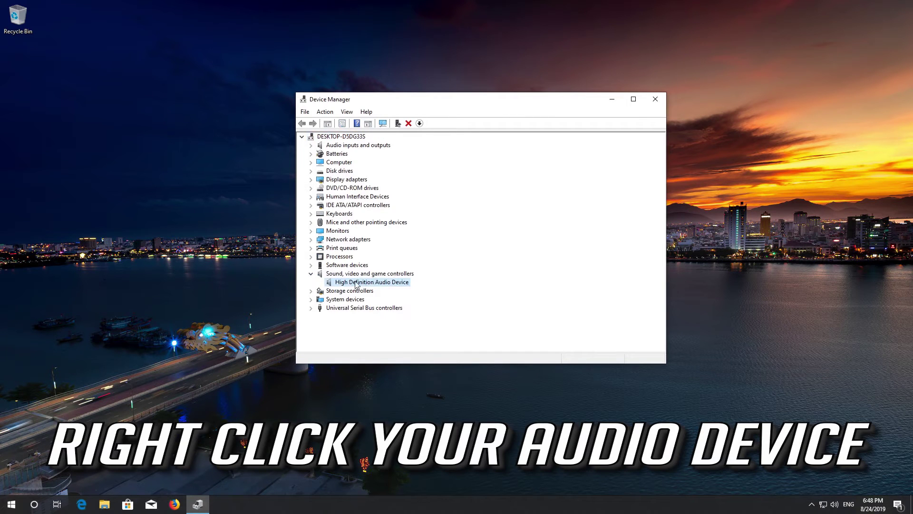
right_click(371, 284)
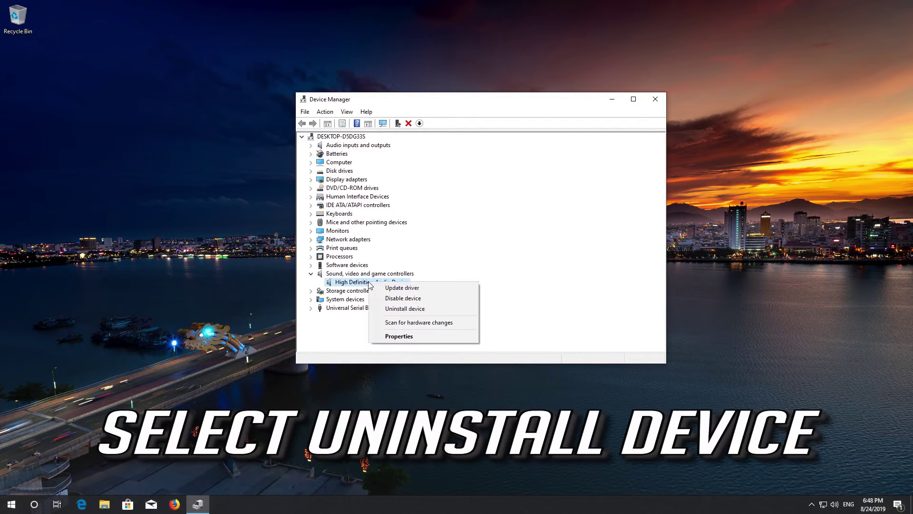
left_click(410, 309)
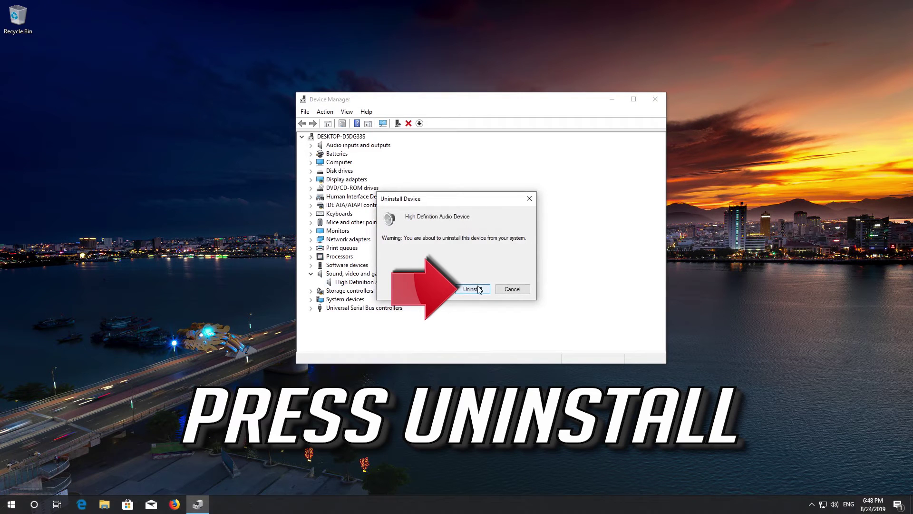
left_click(473, 289)
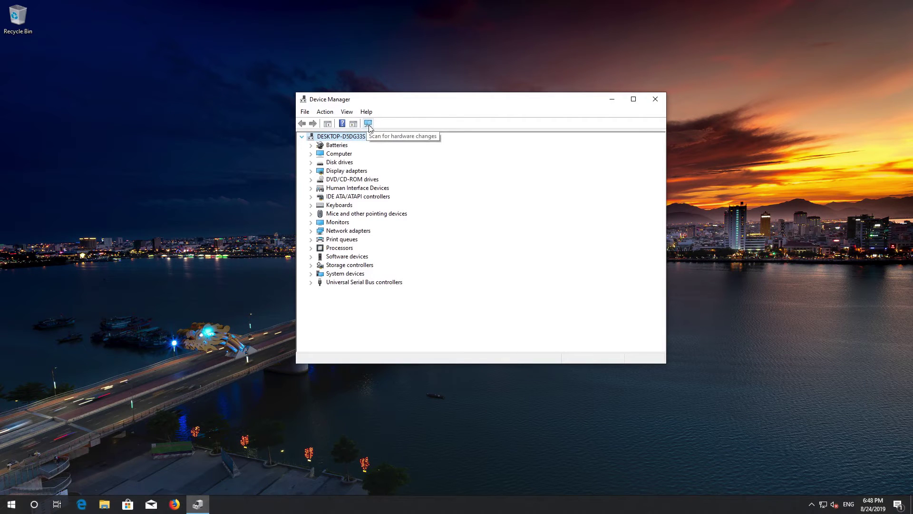
left_click(369, 124)
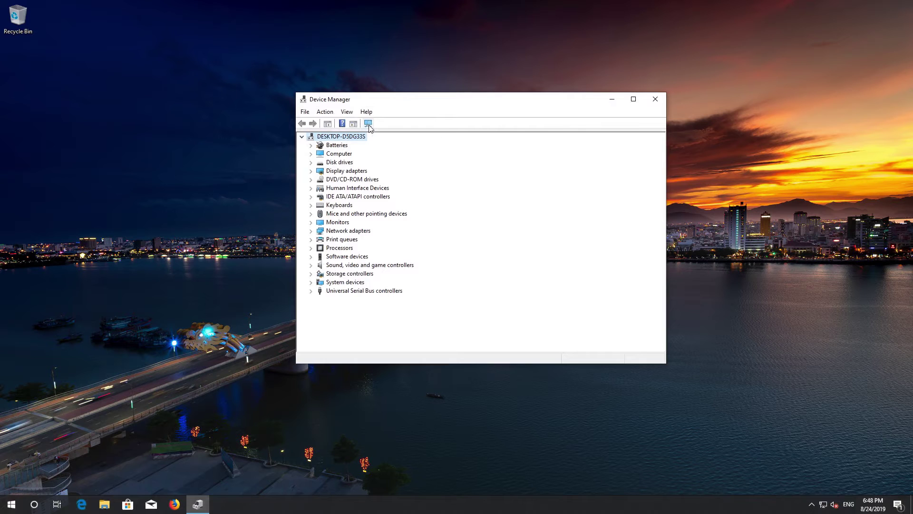
left_click(369, 124)
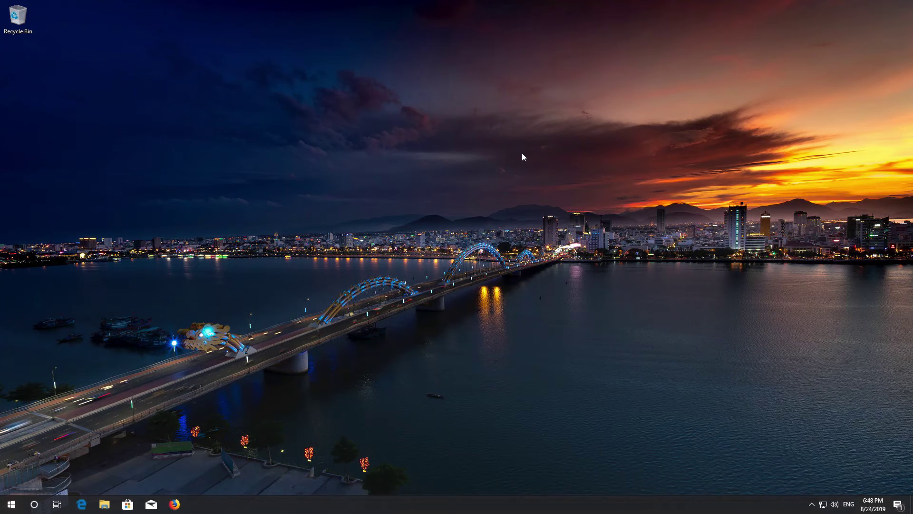
Search the Start menu for "control panel" and open the Control Panel best match.
key("super")
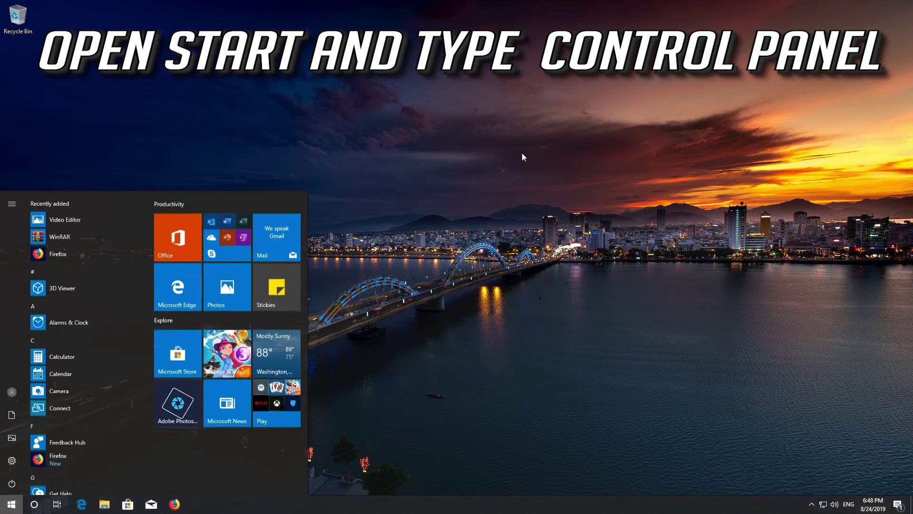
type("control pa")
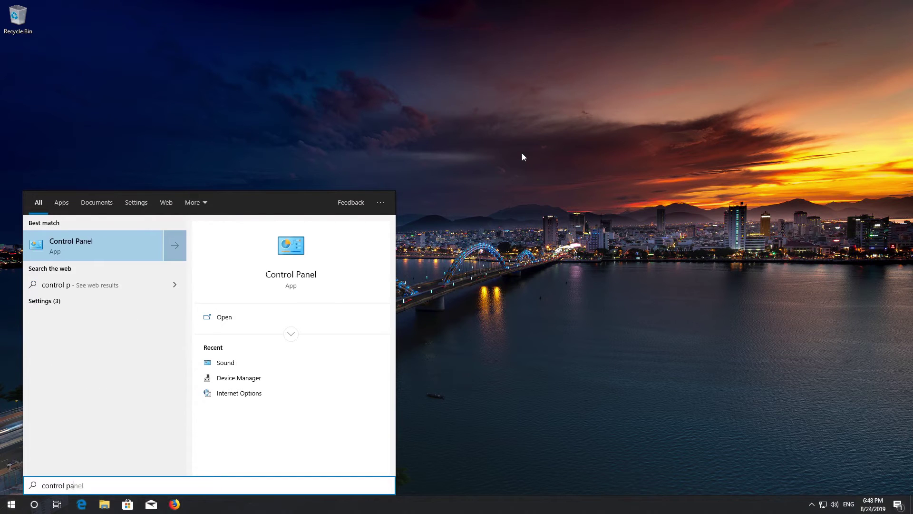
type("nel")
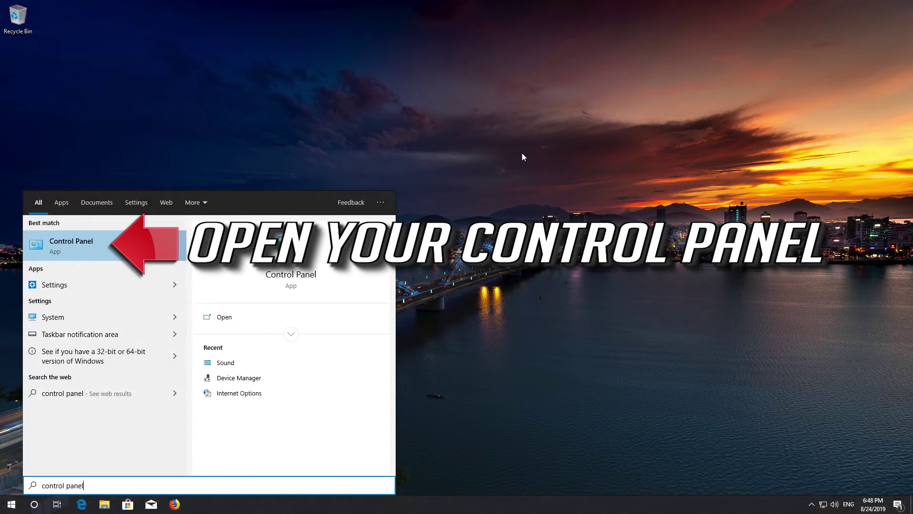
left_click(90, 244)
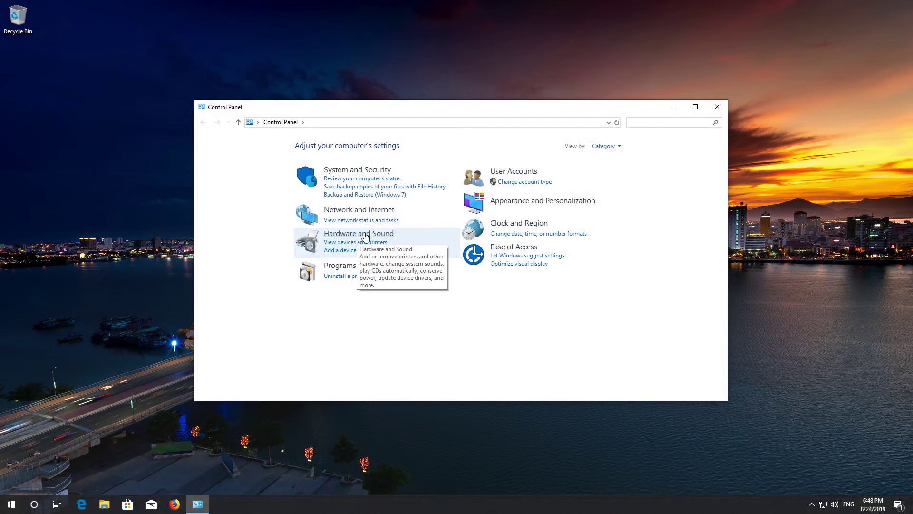
Open Sound under Hardware and Sound and move the Sound window to the screen centre.
left_click(365, 236)
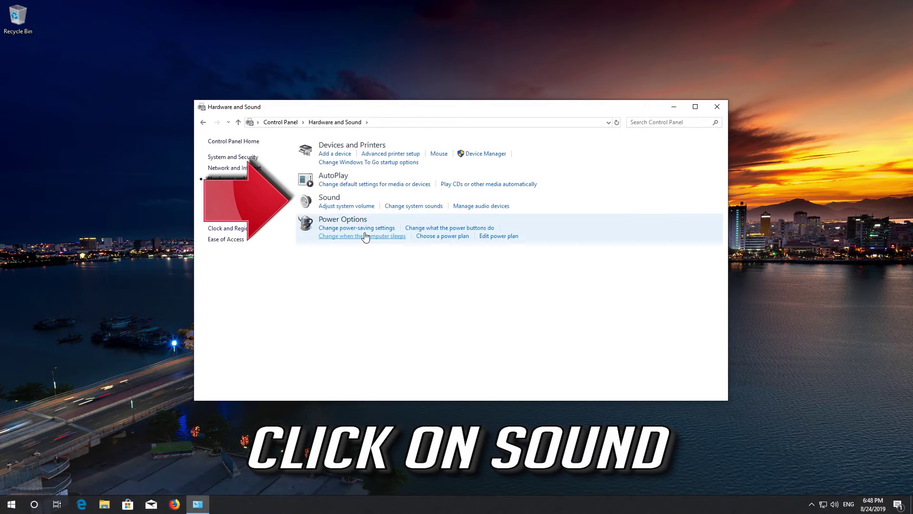
left_click(332, 200)
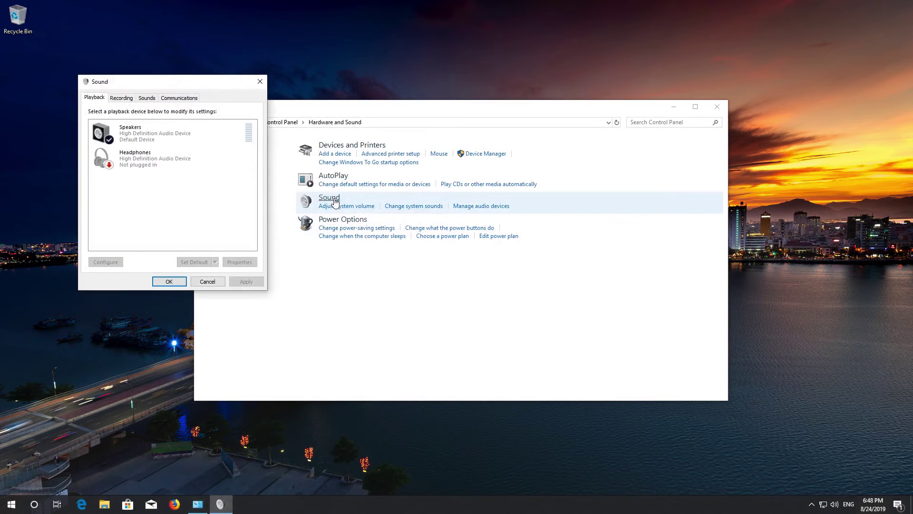
left_click_drag(197, 89, 477, 143)
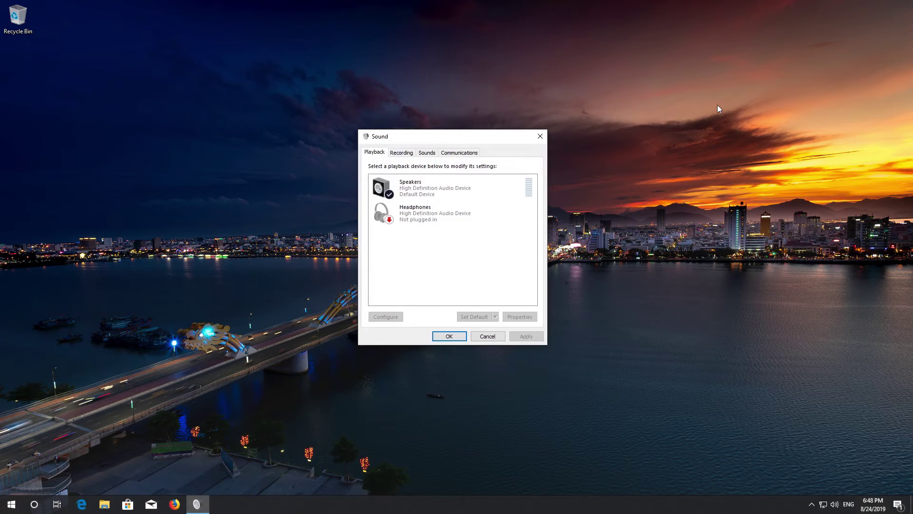
Check Disable all enhancements in the Speakers' Enhancements properties and apply it.
left_click(439, 187)
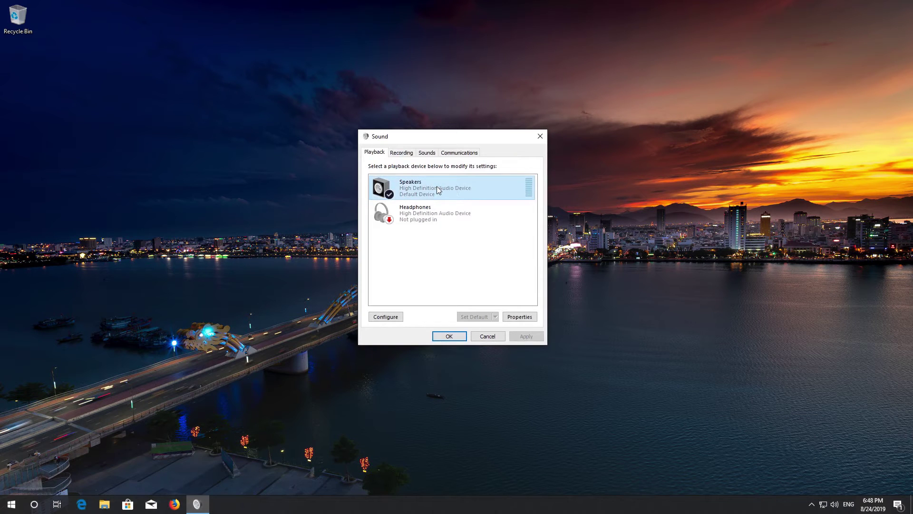
right_click(438, 189)
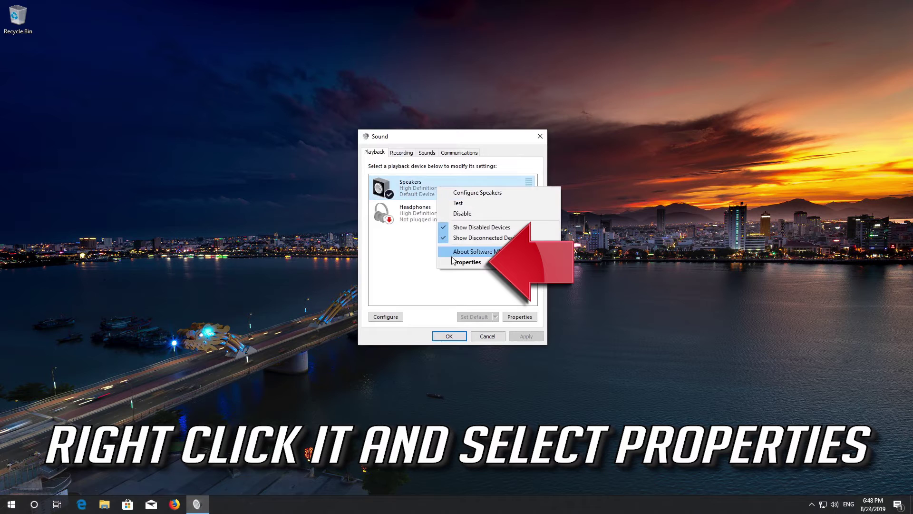
left_click(473, 263)
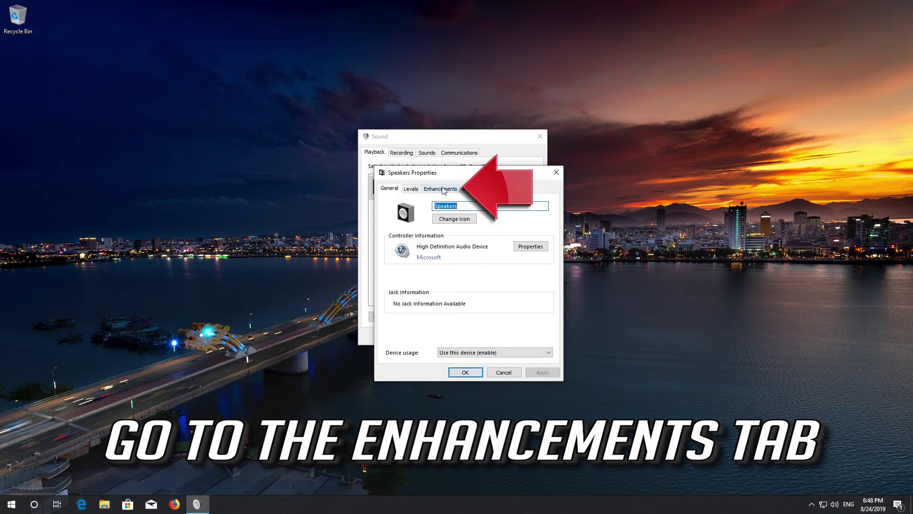
left_click(440, 189)
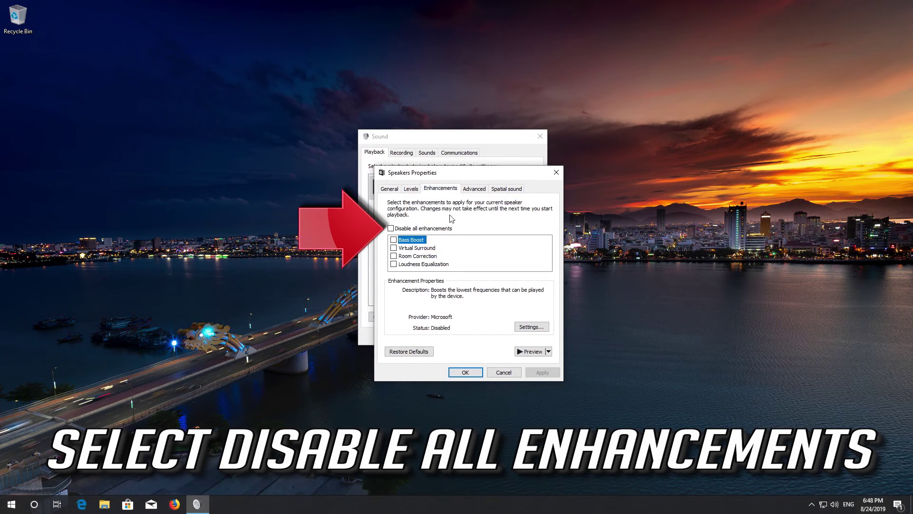
left_click(392, 229)
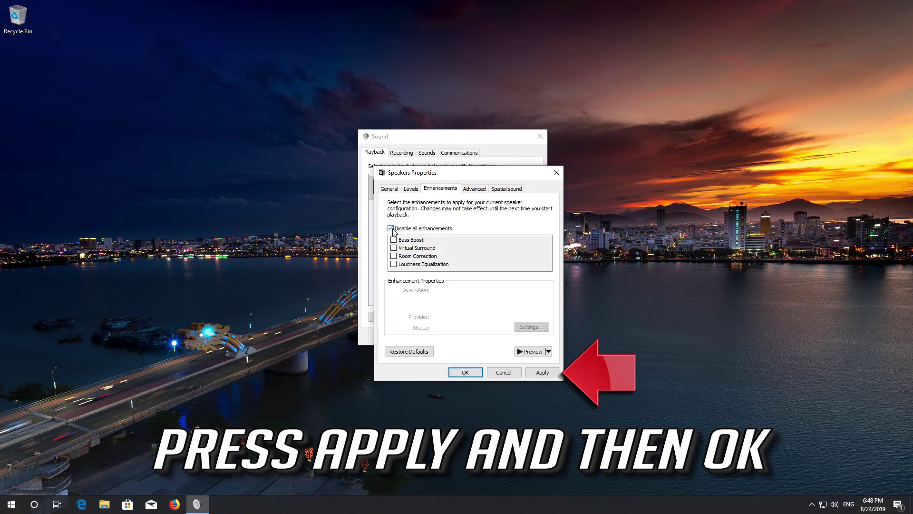
left_click(545, 373)
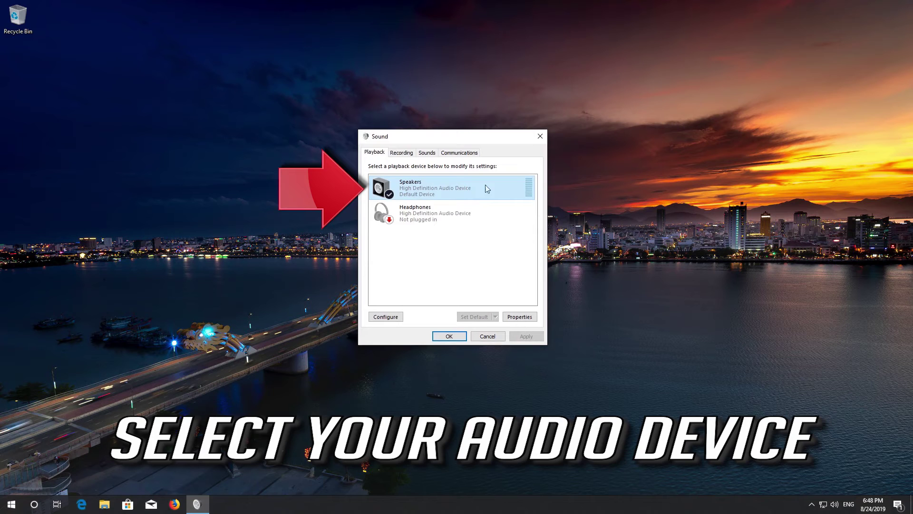
Set the Speakers' default format to 16 bit, 44100 Hz (CD Quality) and close Sound.
right_click(473, 189)
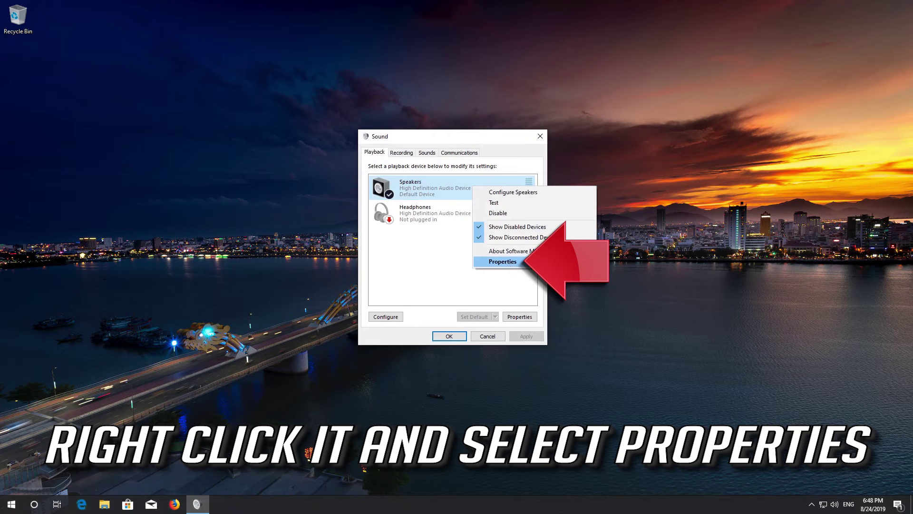
left_click(502, 261)
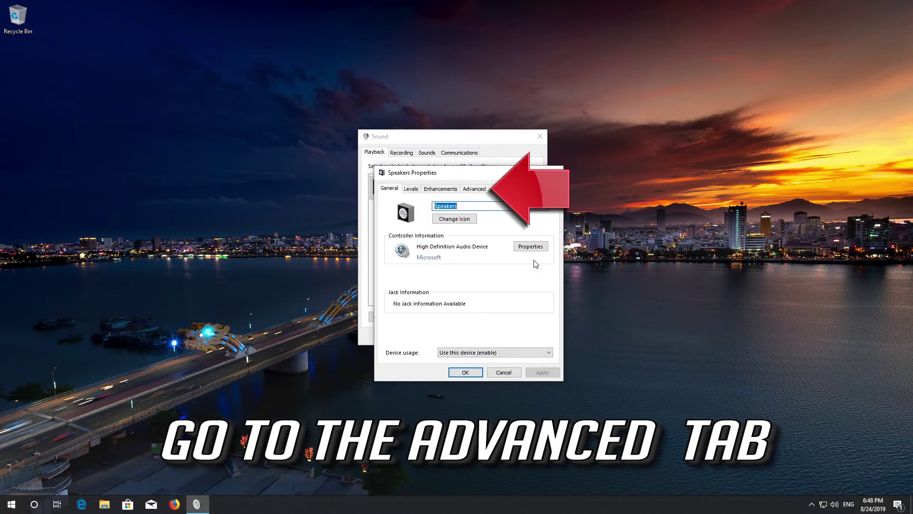
left_click(474, 190)
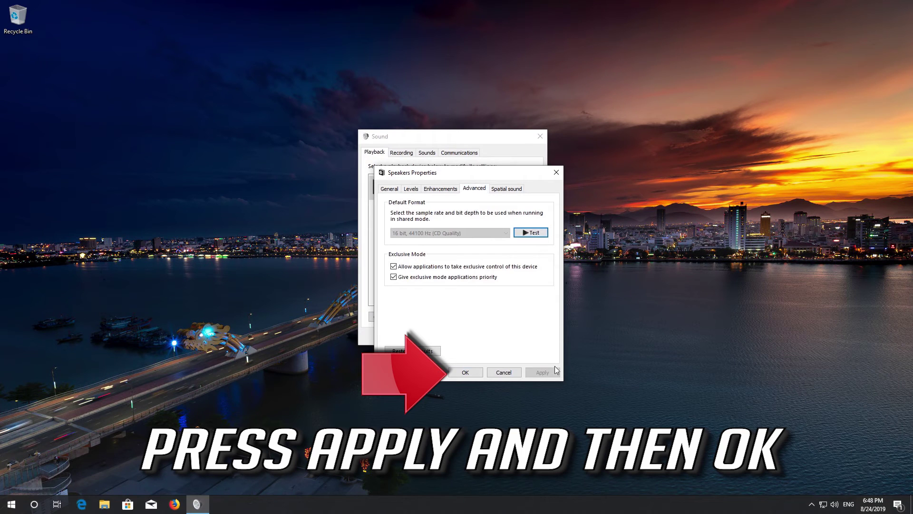
left_click(466, 372)
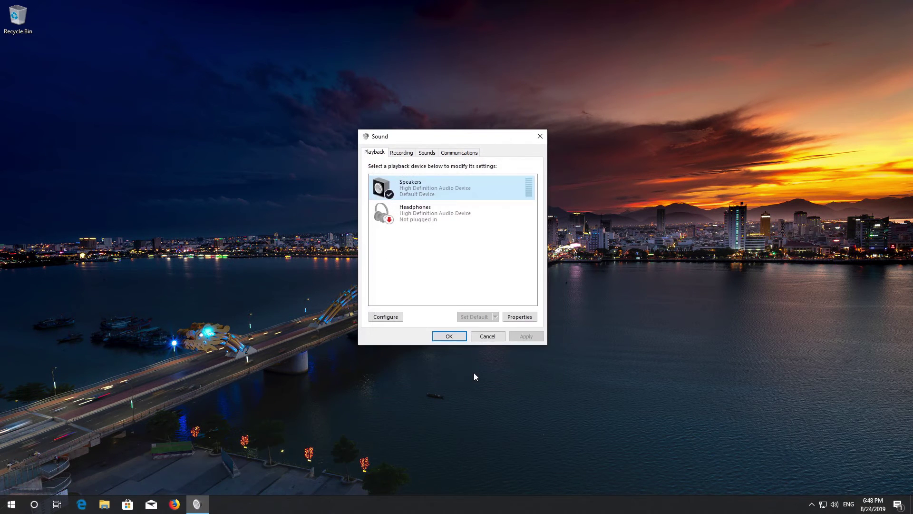
left_click(449, 337)
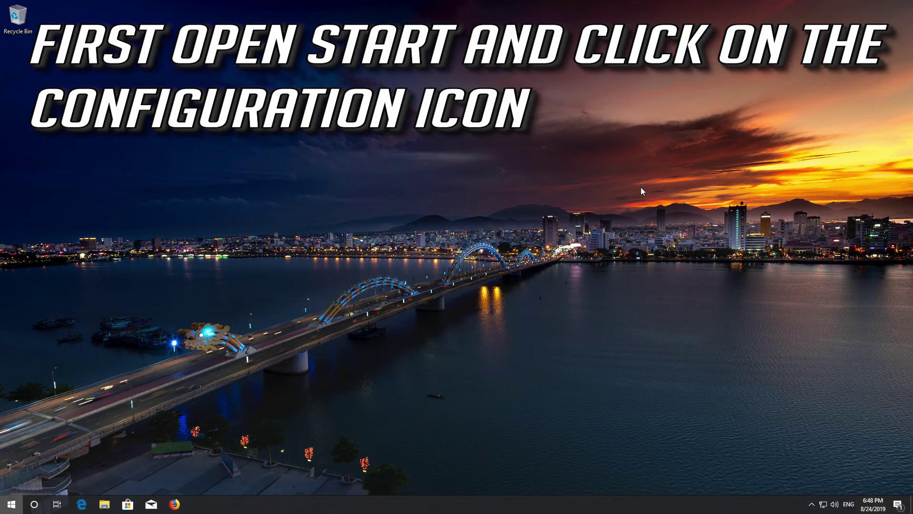
Go to the Sound page of Windows Settings.
key("super")
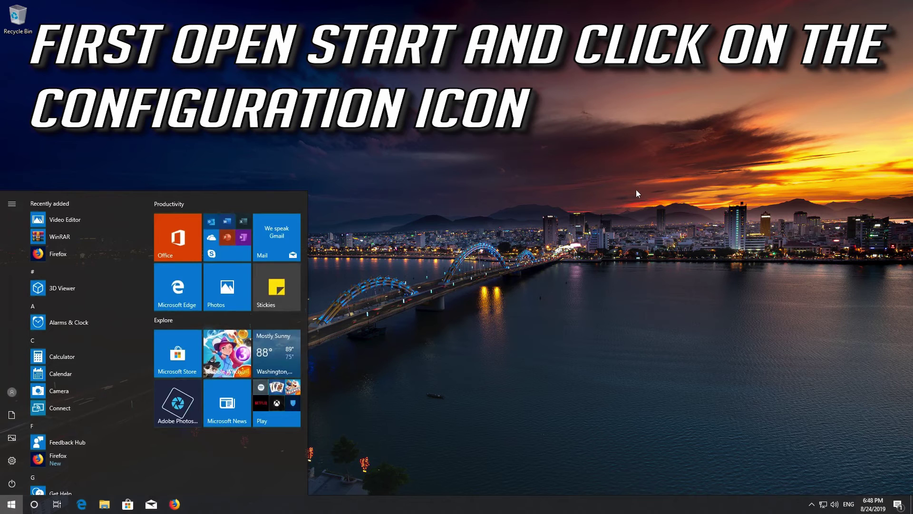
left_click(12, 462)
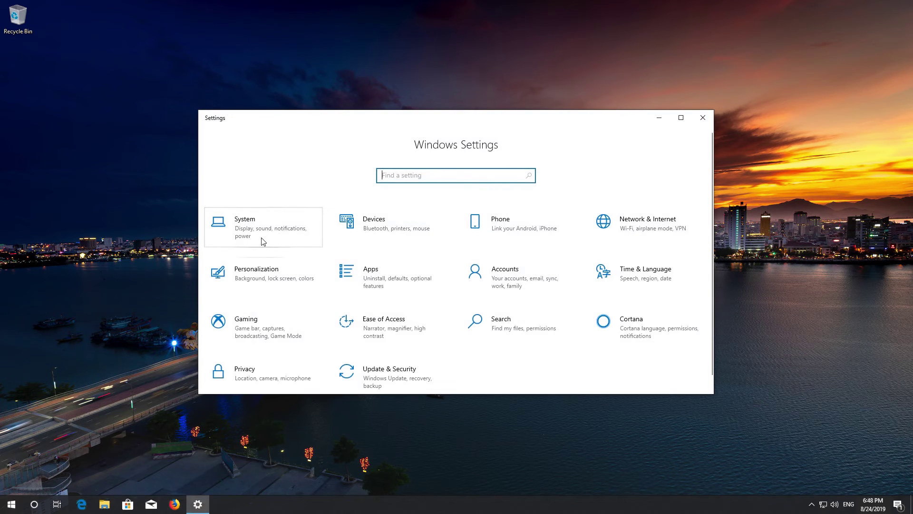
left_click(261, 240)
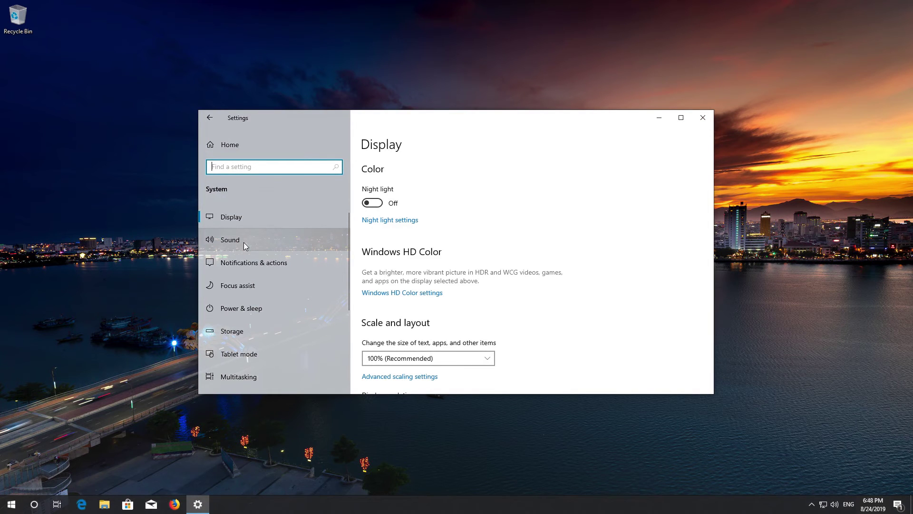
left_click(243, 242)
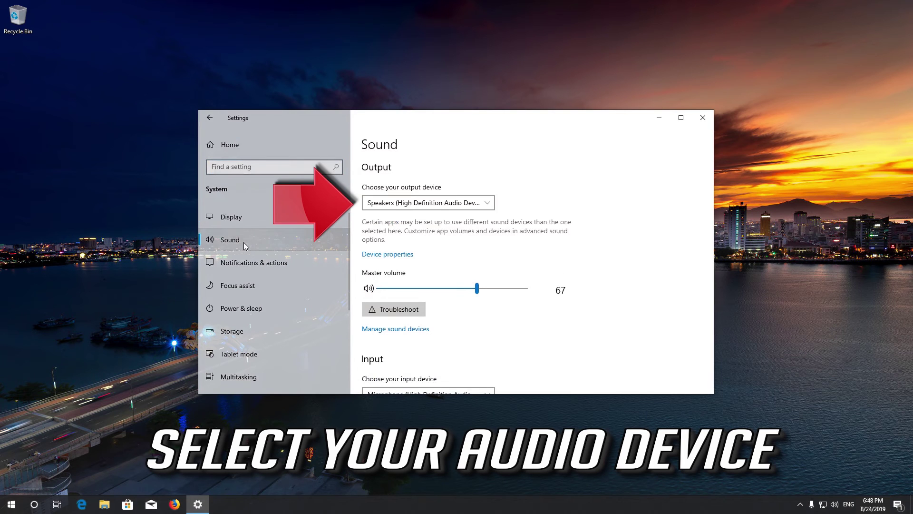
Select Speakers as the output device and run the sound troubleshooter.
left_click(482, 203)
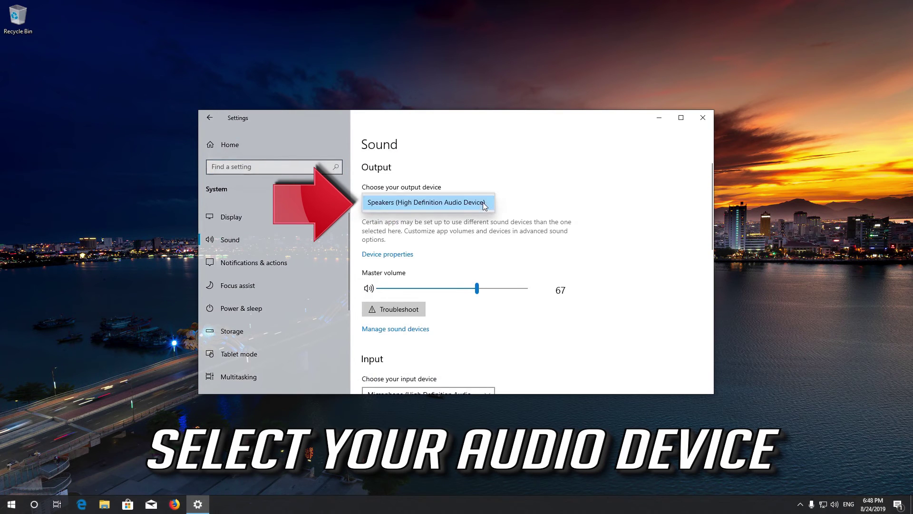
left_click(394, 309)
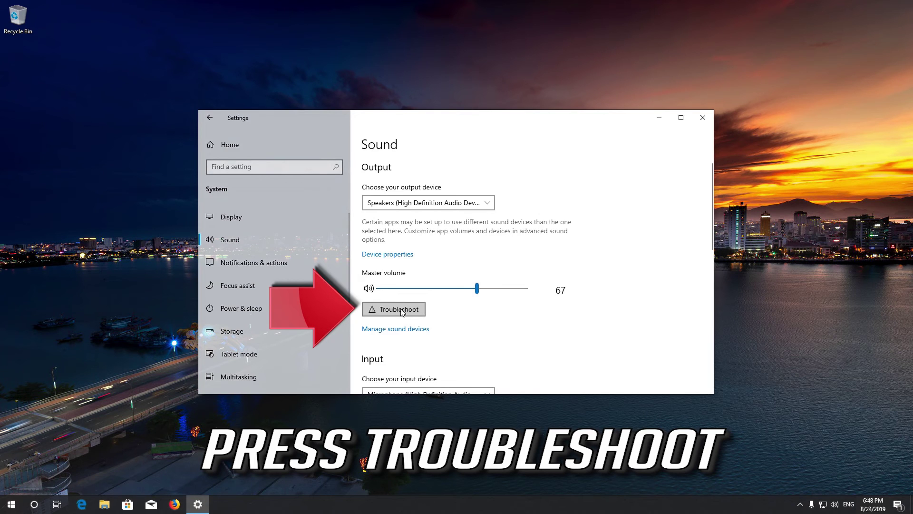
left_click(402, 311)
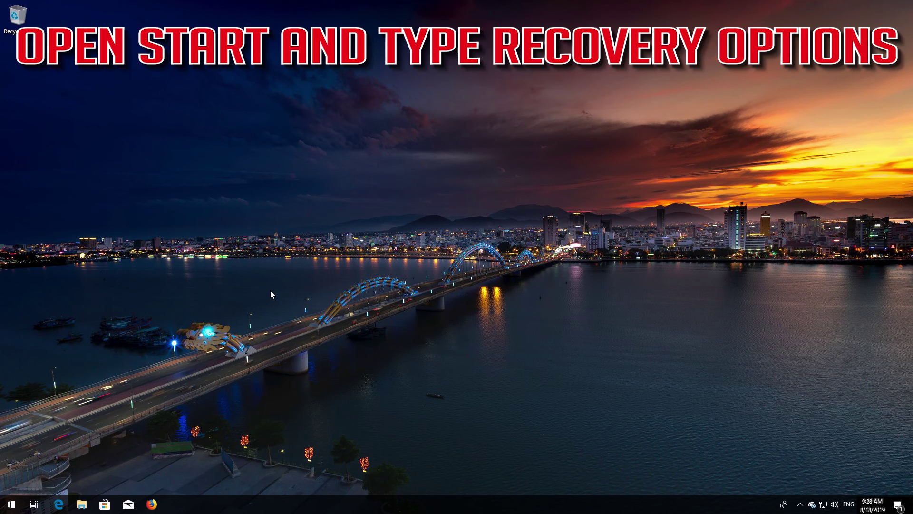
Find Recovery options via Start search and restart into advanced startup.
key("super")
type("recovery")
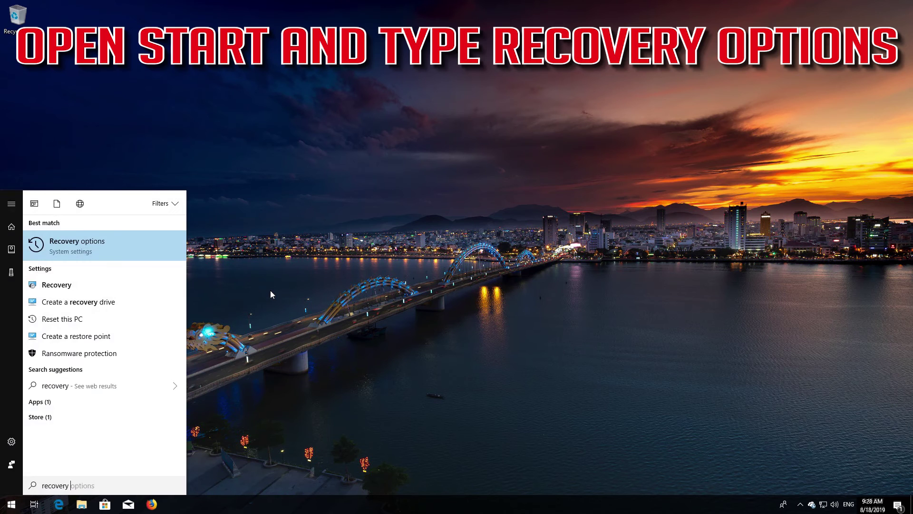
type(" options")
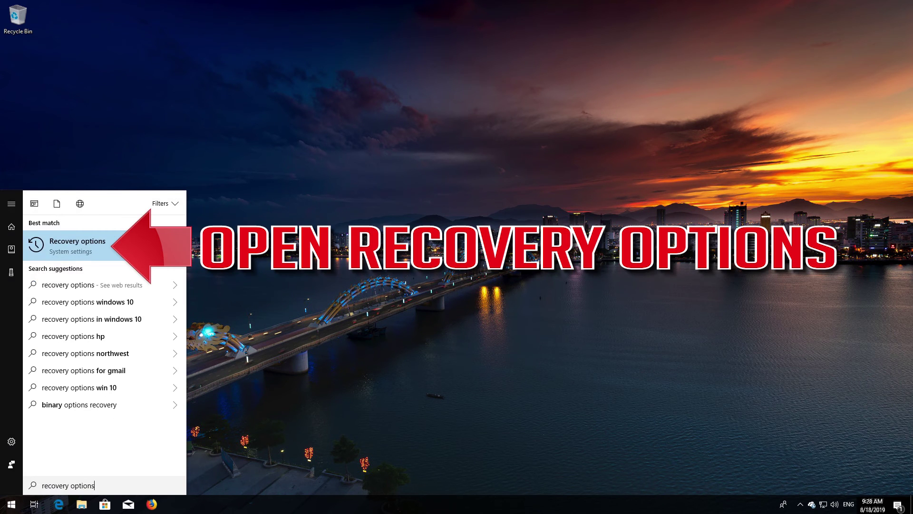
left_click(90, 247)
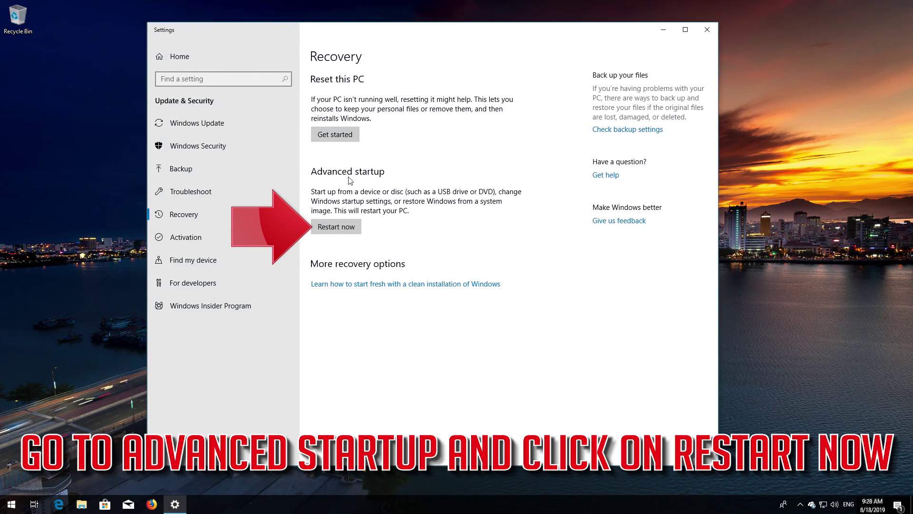
left_click(335, 227)
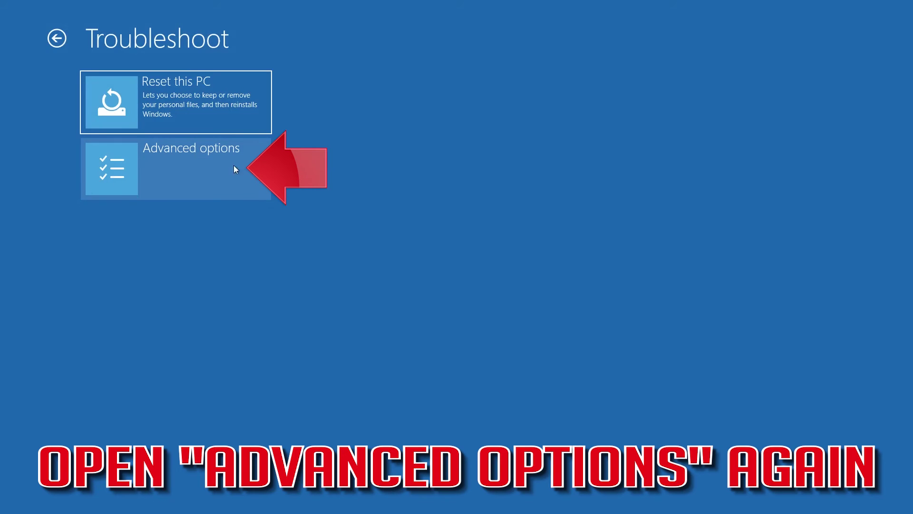
Launch System Restore from Advanced options with the listed account and US keyboard layout.
left_click(195, 168)
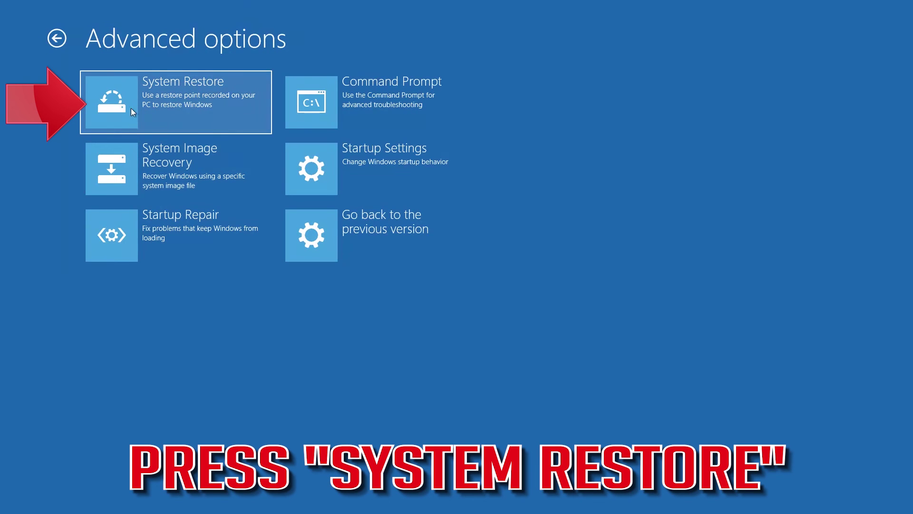
left_click(221, 94)
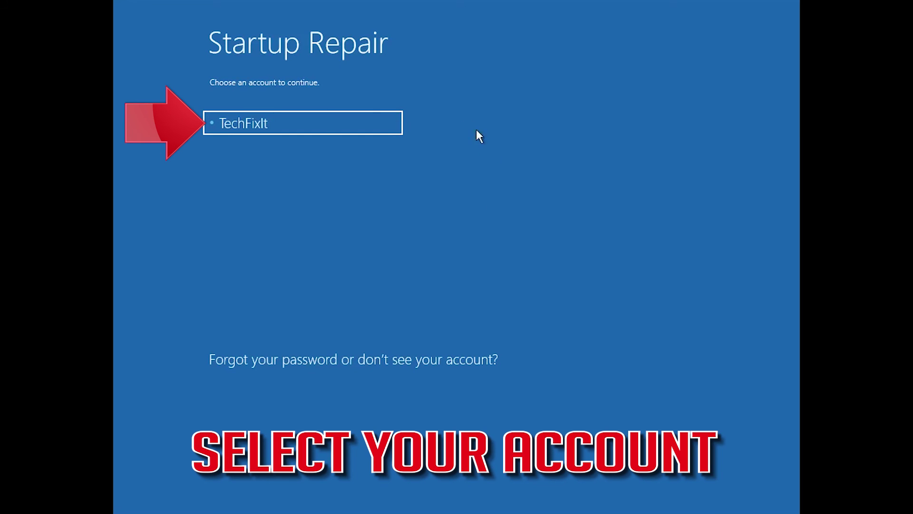
left_click(304, 122)
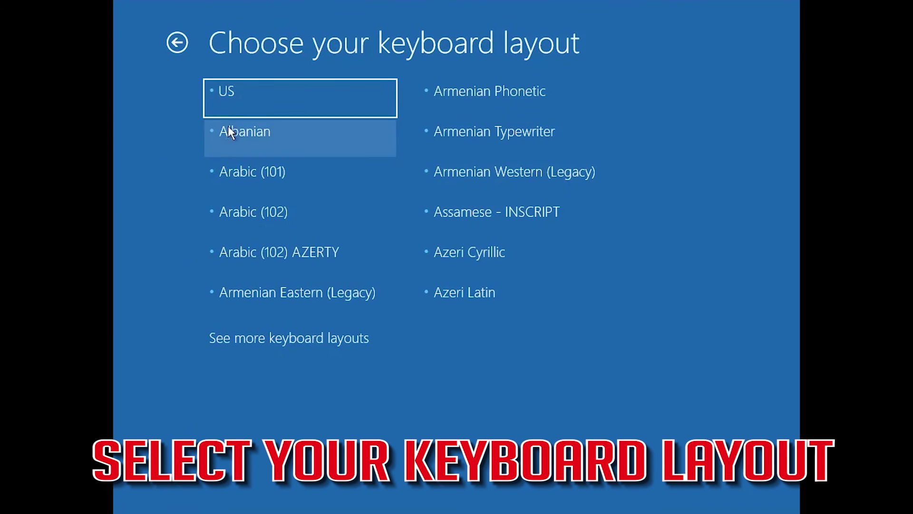
left_click(257, 108)
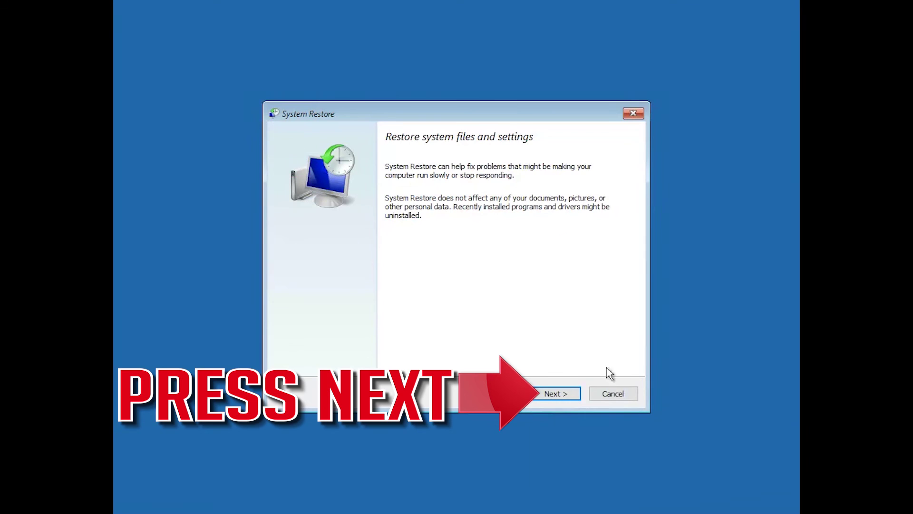
Restore to the 5/29/2019 3:47:37 PM restore point and confirm starting the restore.
left_click(556, 394)
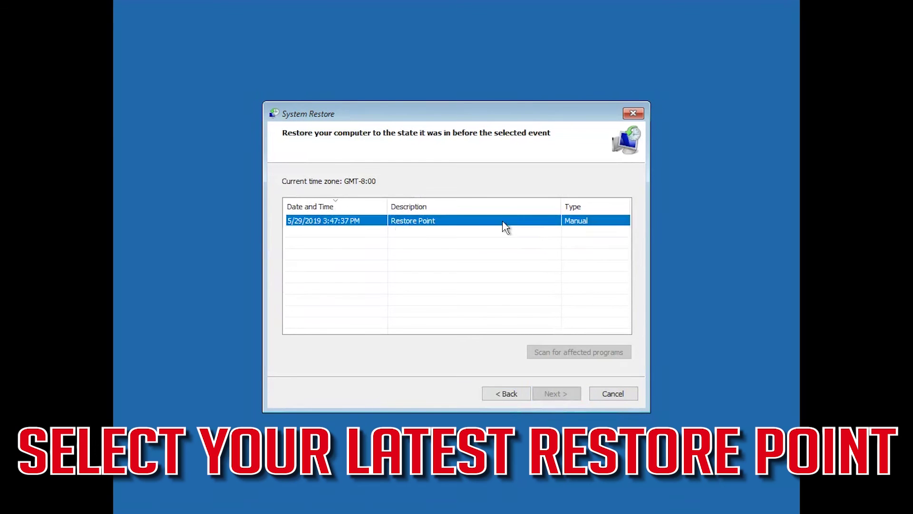
left_click(309, 227)
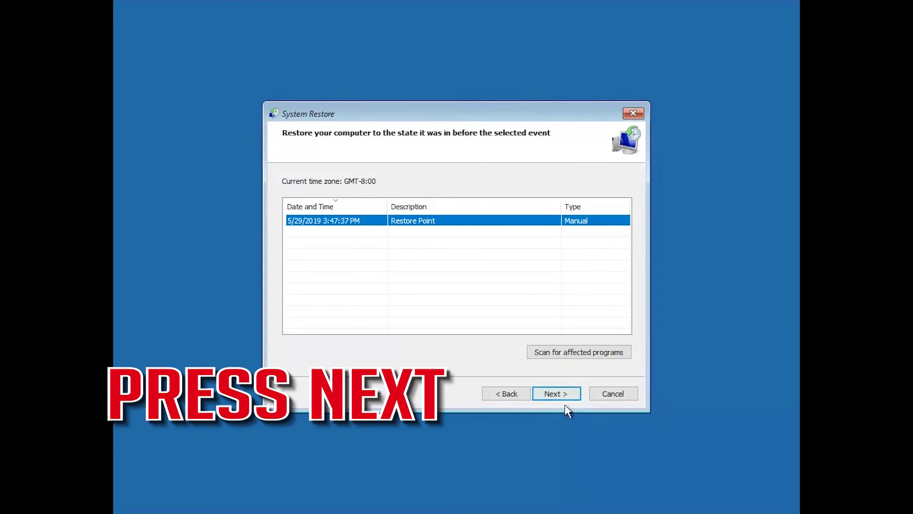
left_click(556, 393)
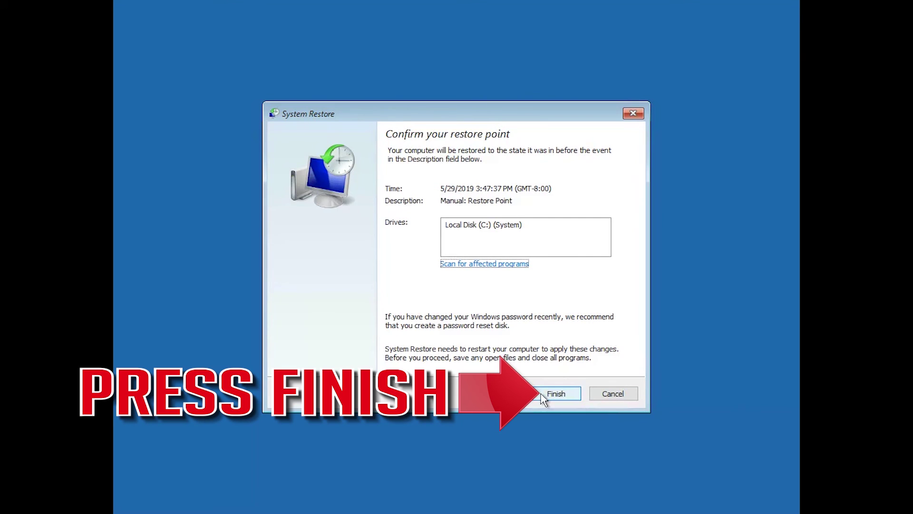
left_click(544, 398)
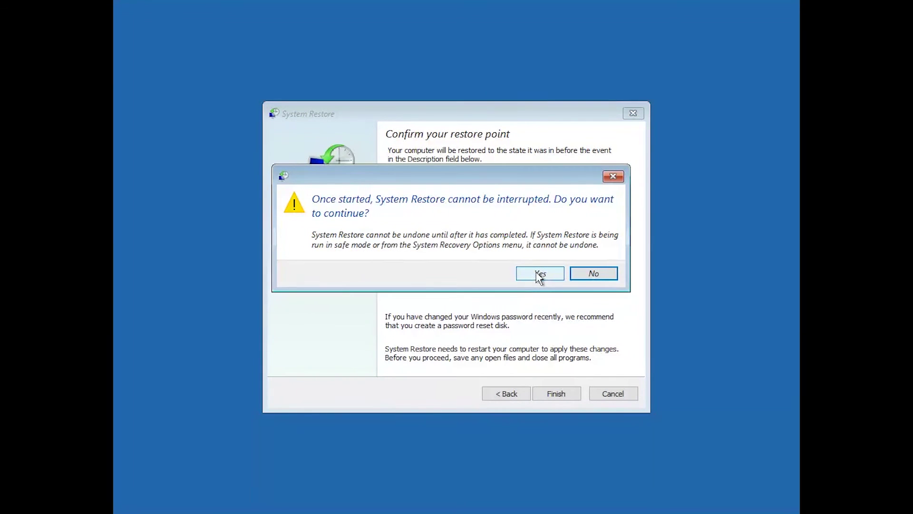
left_click(540, 274)
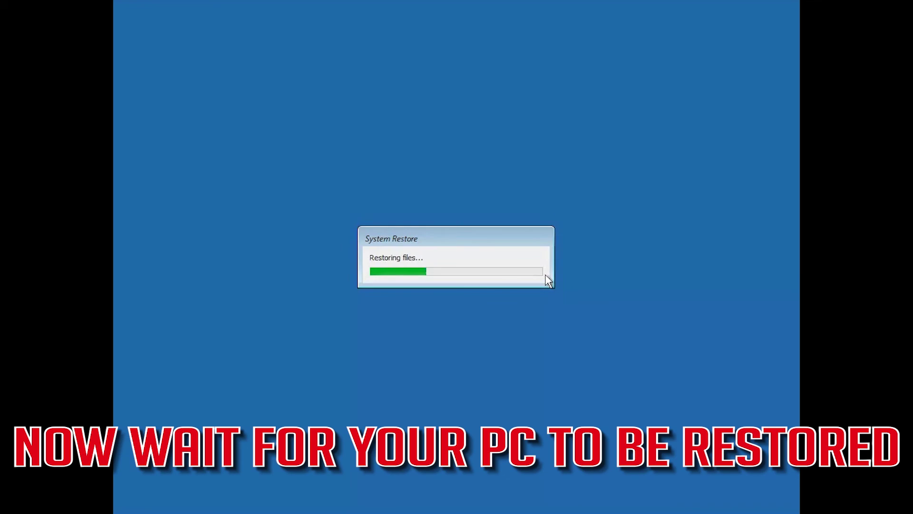